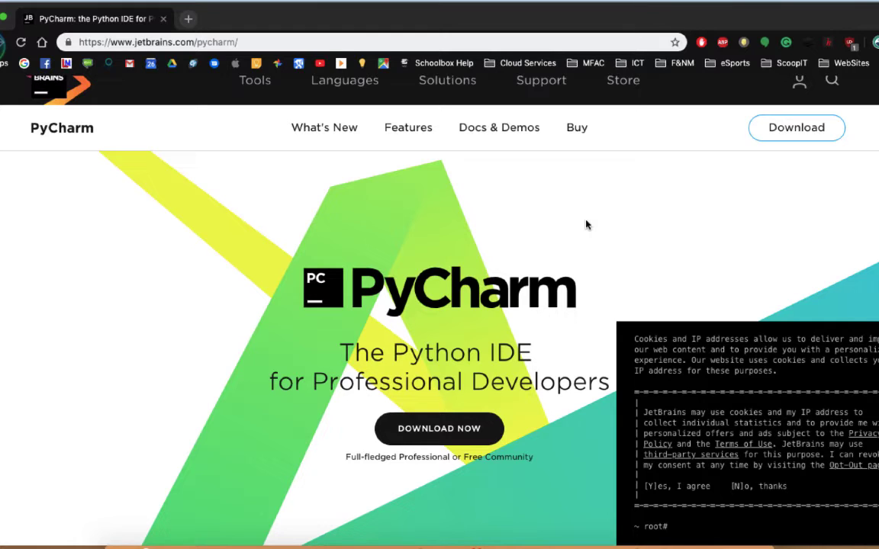
Step: Open Google and search for "pycharm"
left_click(24, 64)
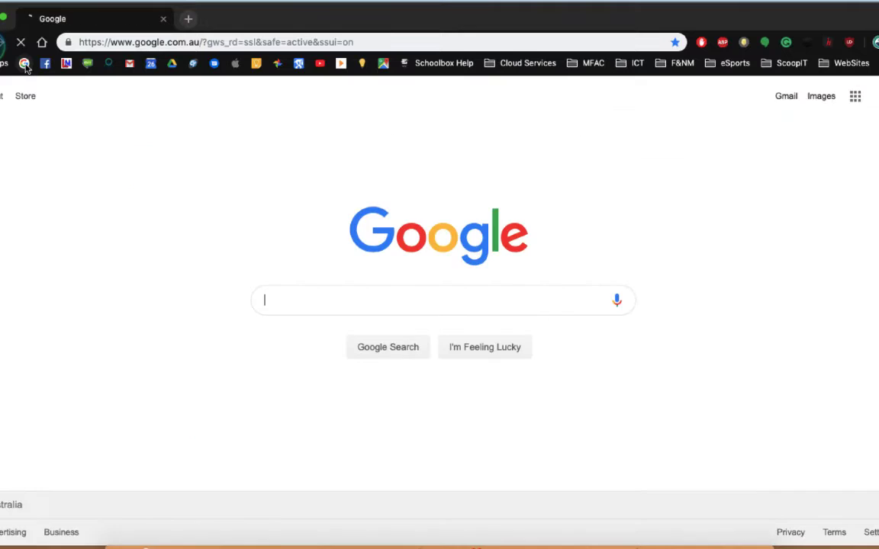
type("pycharm")
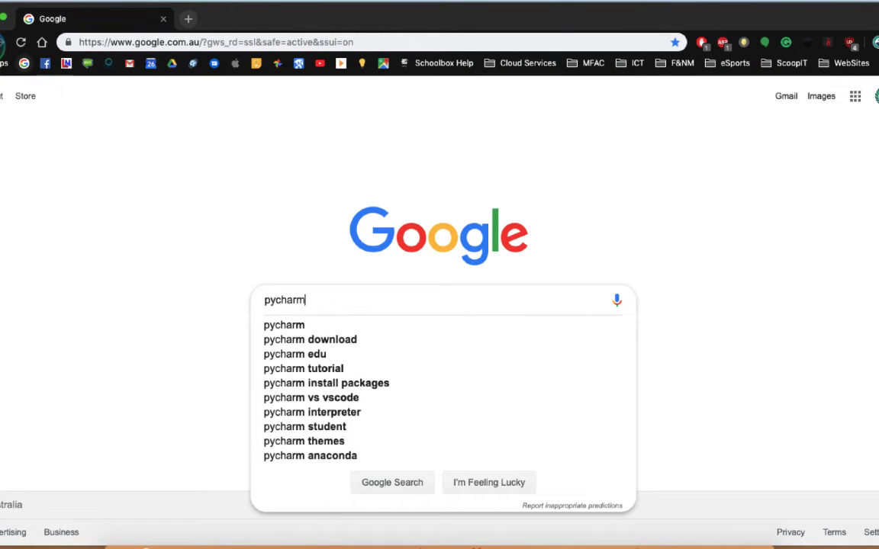
key("Return")
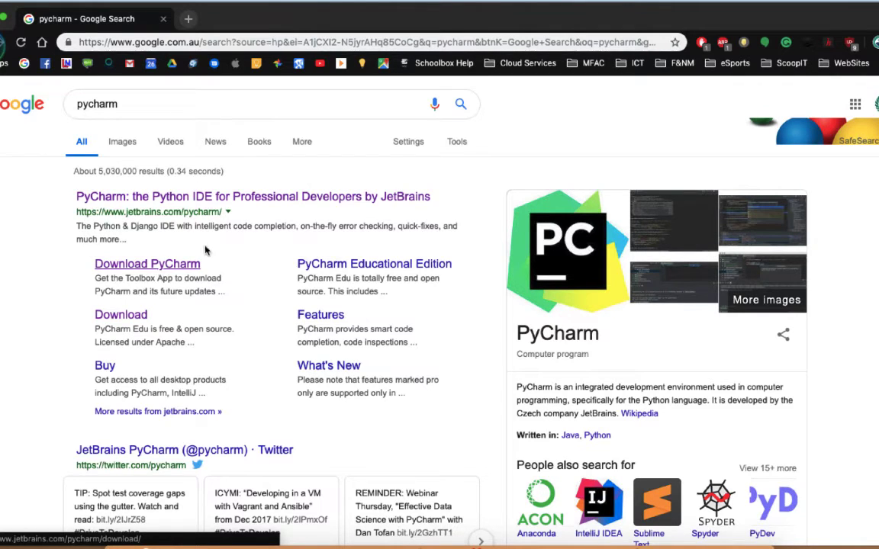
Step: Open the PyCharm Educational Edition page from the search results and download the macOS installer
left_click(399, 264)
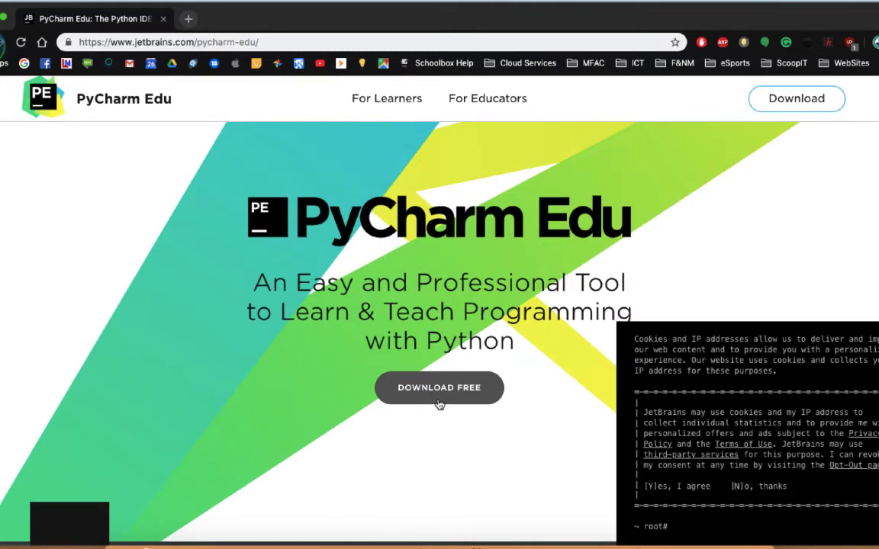
left_click(440, 403)
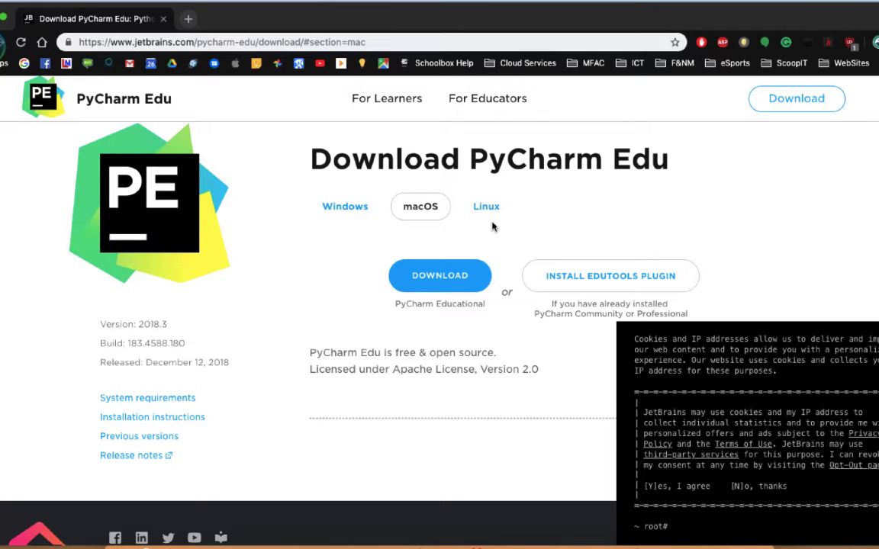
left_click(453, 283)
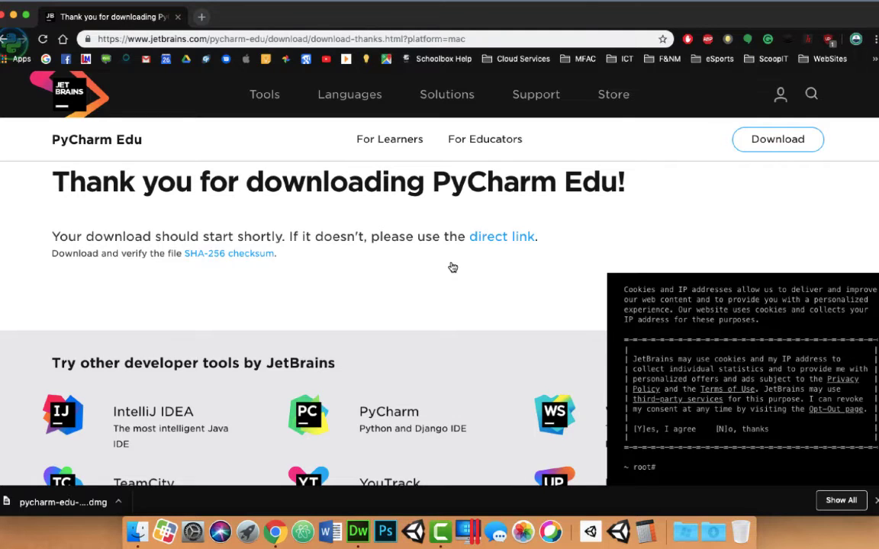
Step: Open the downloaded PyCharm Edu disk image and copy PyCharm Edu into the Applications folder
left_click(118, 501)
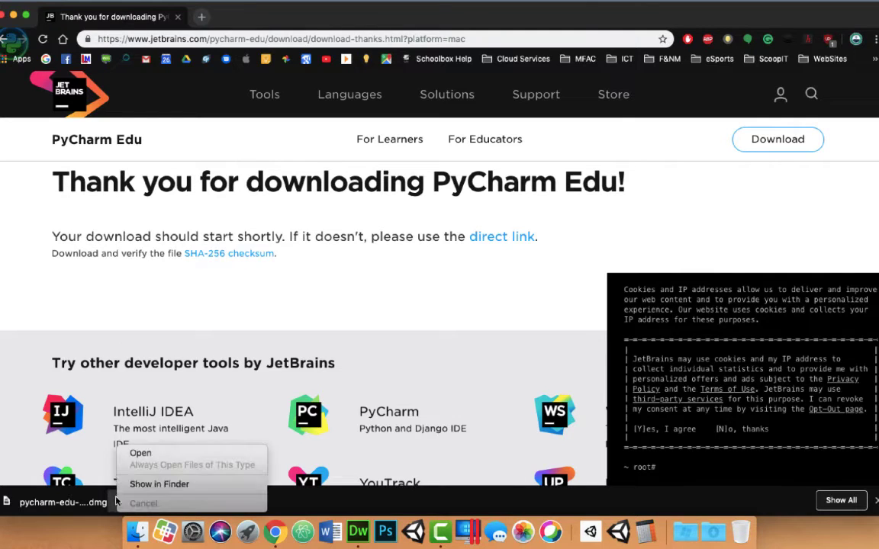
left_click(140, 453)
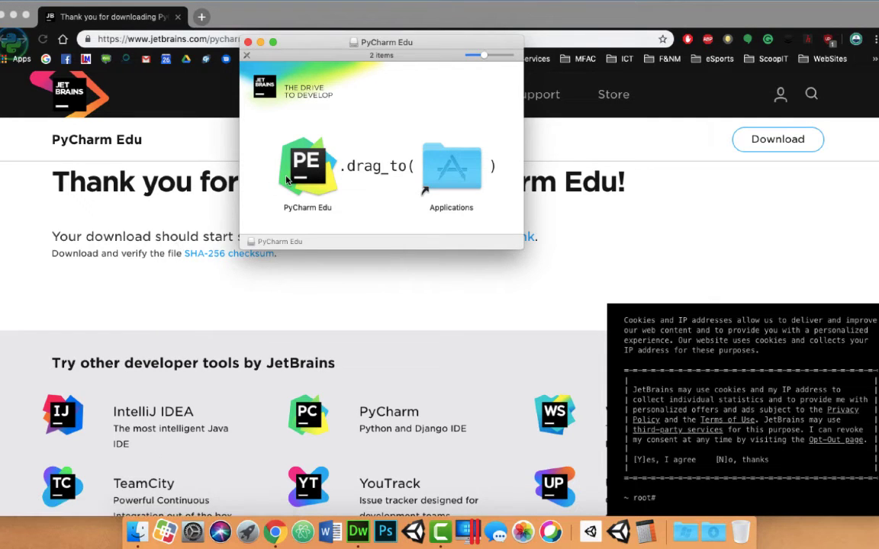
left_click_drag(305, 167, 438, 161)
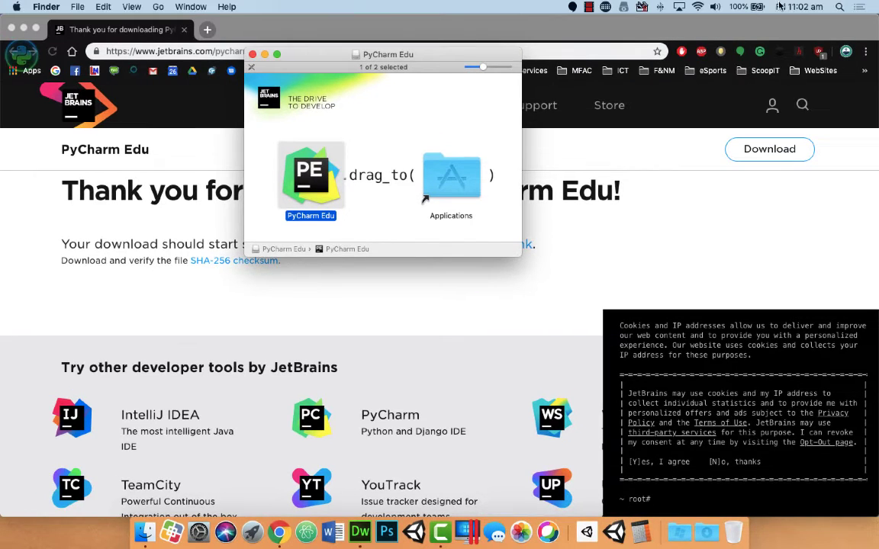
Step: Find PyCharm Edu with Spotlight, launch it and allow the app downloaded from the internet to open
left_click(841, 8)
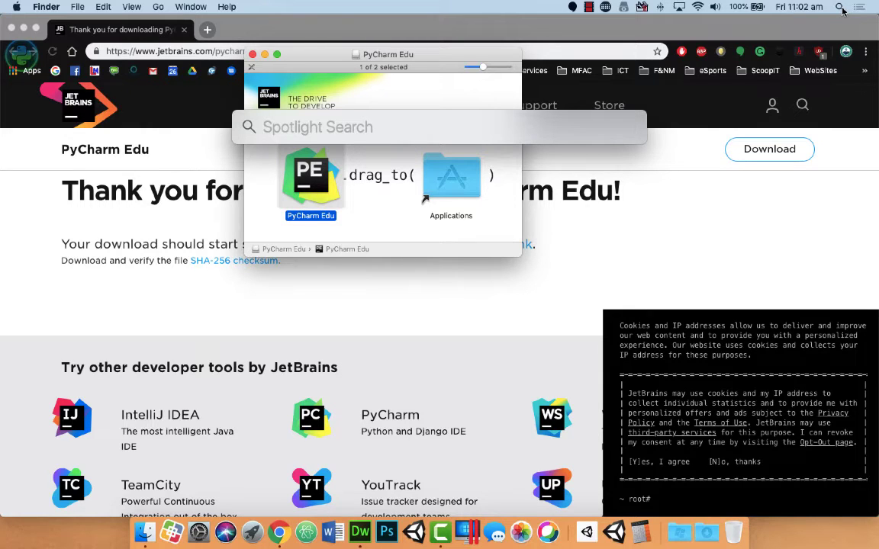
type("py")
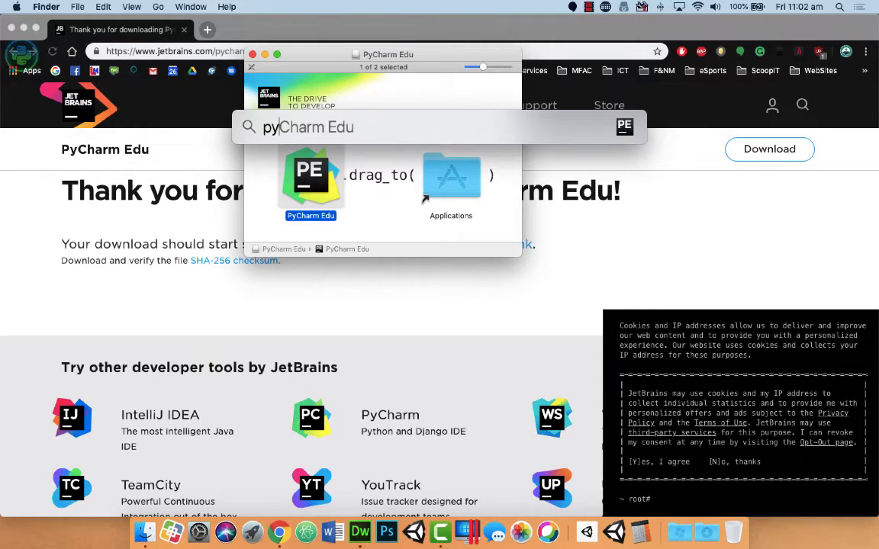
type("ch")
key("Return")
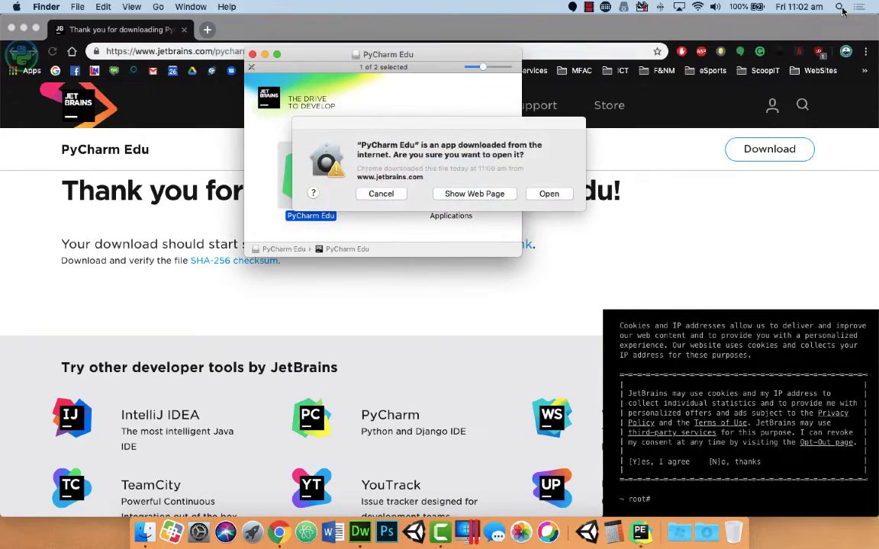
left_click(549, 193)
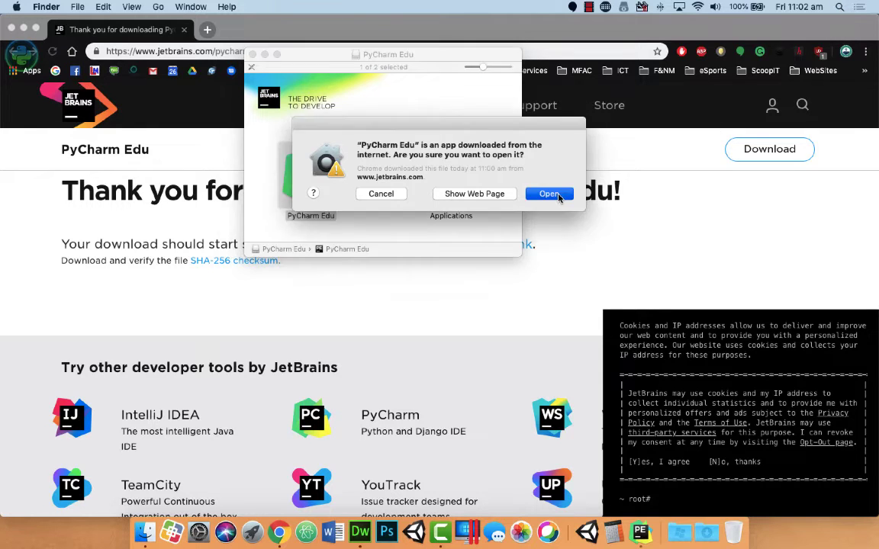
Step: Complete the installation without importing settings and start using EduTools as a Learner
left_click(553, 226)
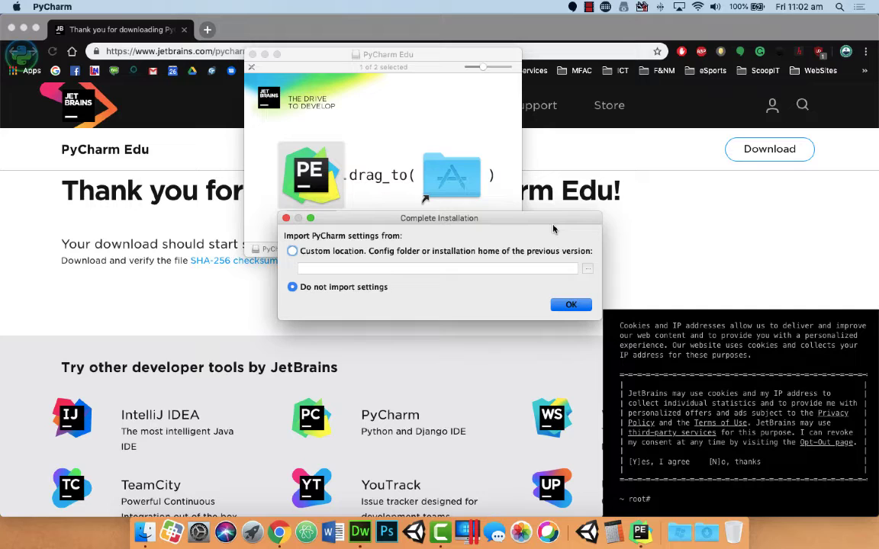
left_click(561, 305)
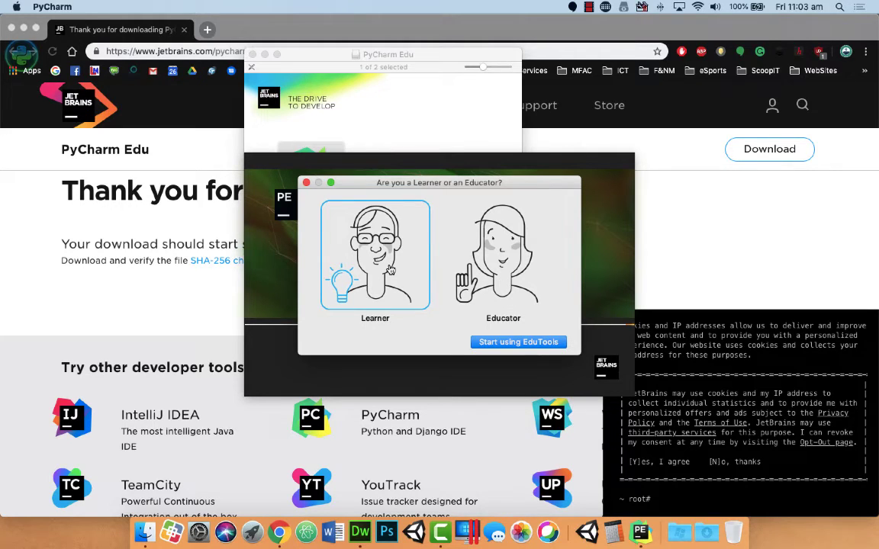
left_click(505, 343)
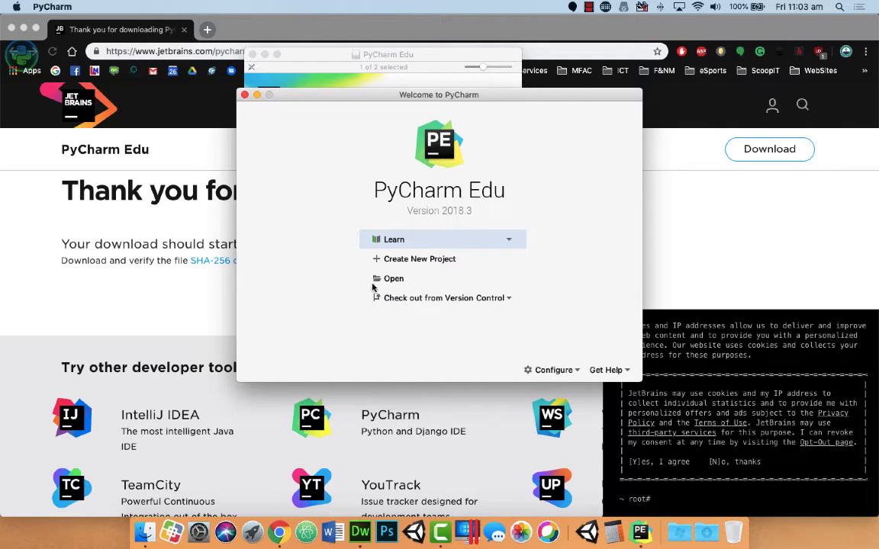
Step: Start a new project and set its location to a new folder named PythonProgramming inside Documents
left_click(415, 260)
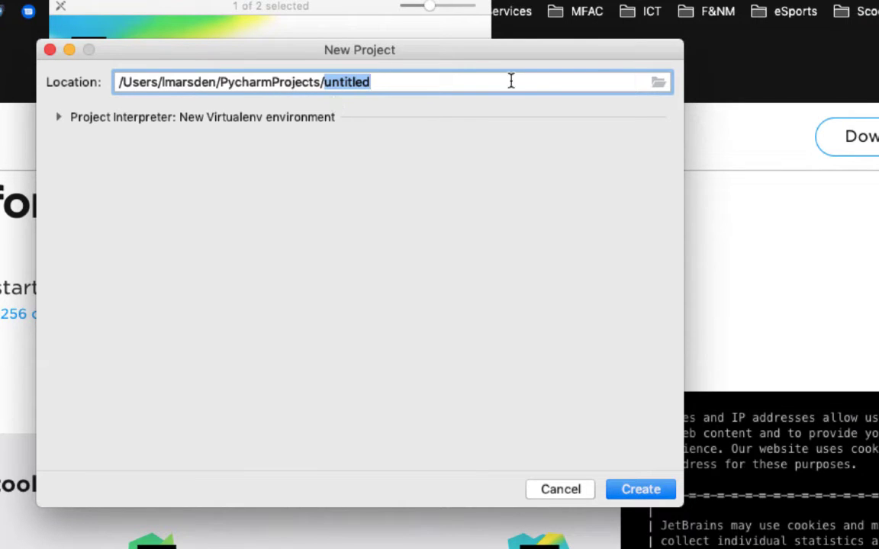
left_click(656, 90)
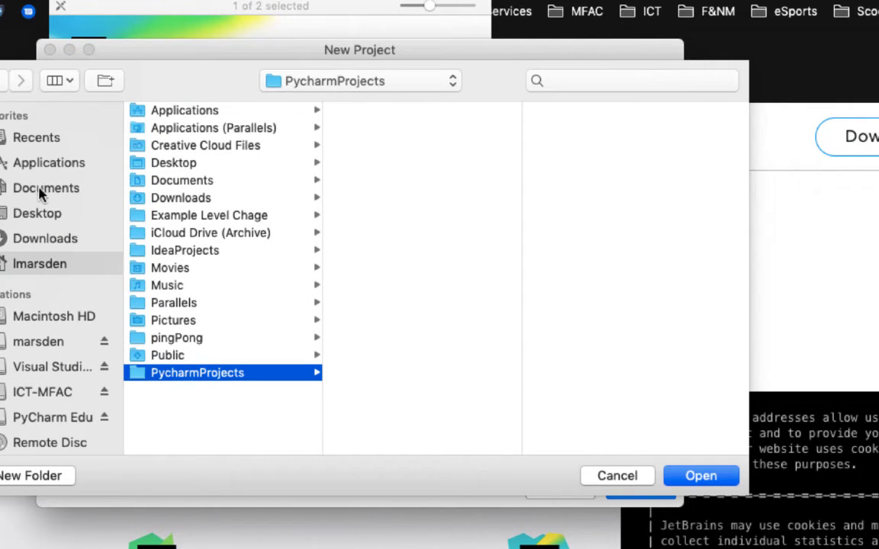
left_click(41, 191)
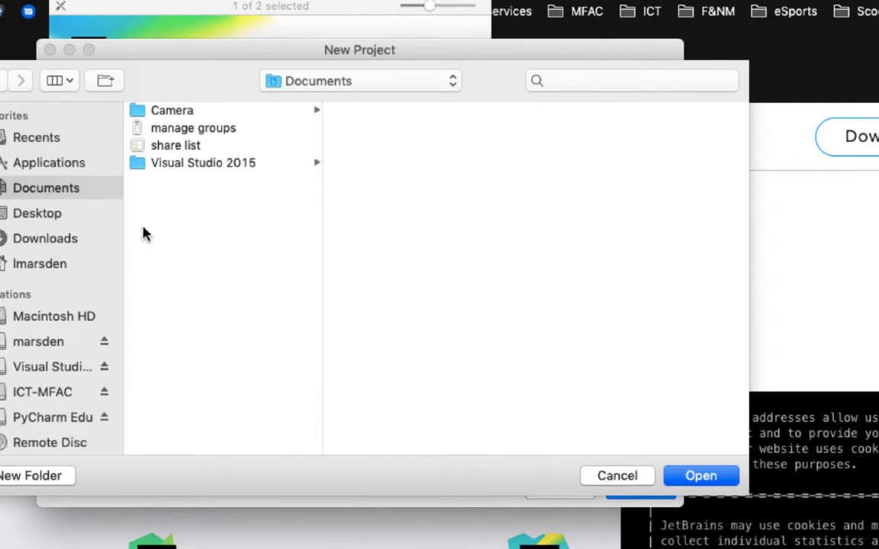
left_click(6, 476)
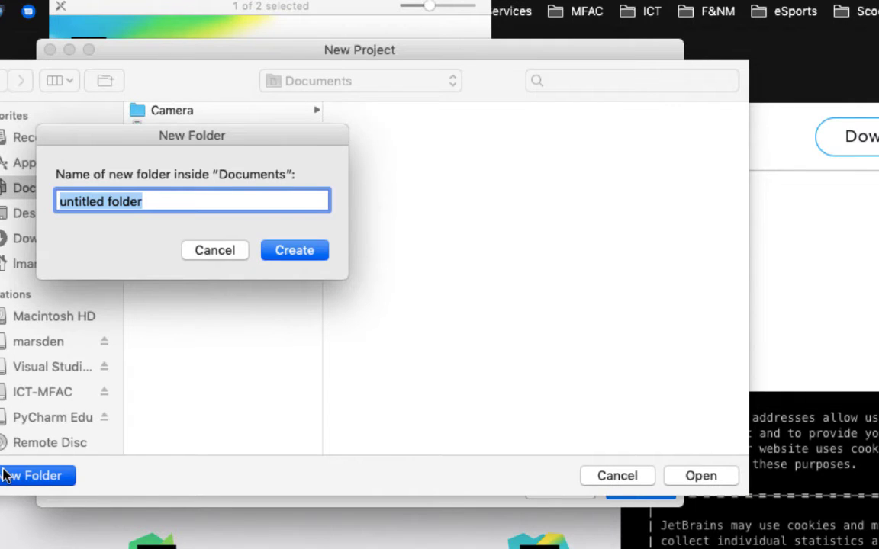
type("Py")
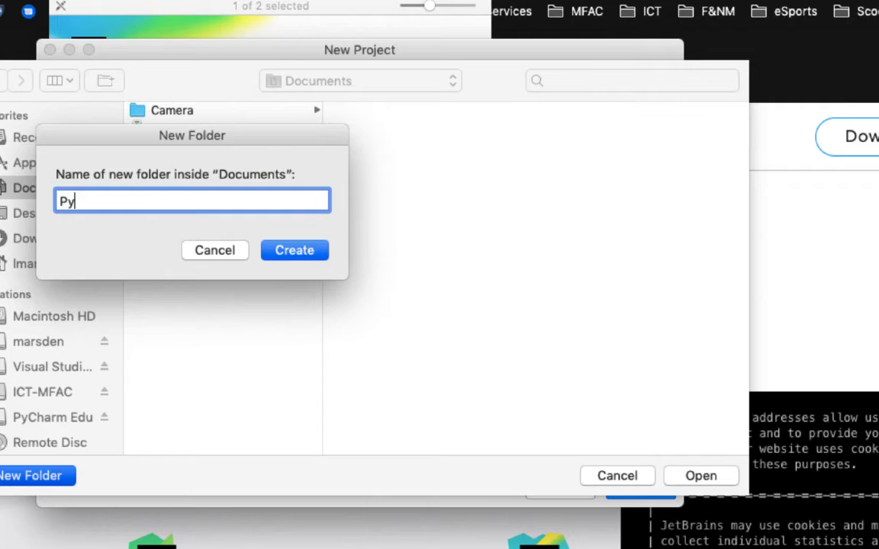
type("thonProgramming")
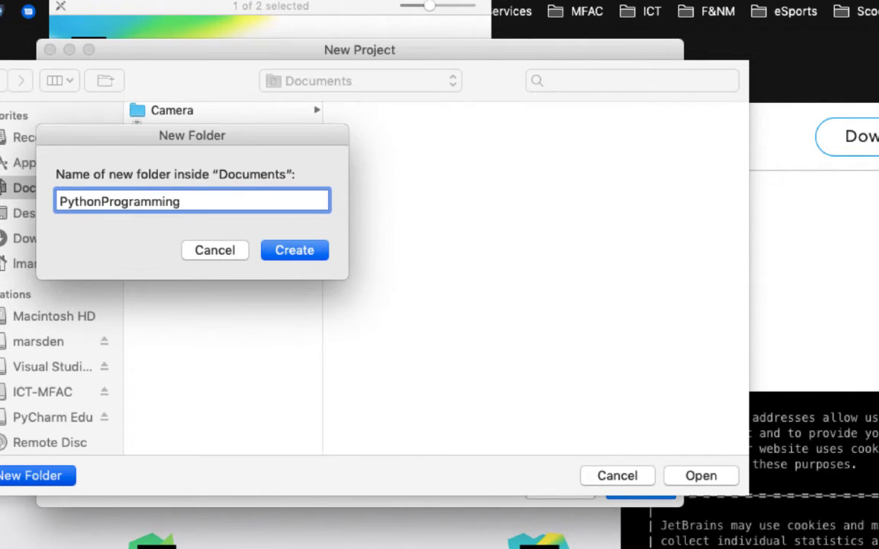
key("Return")
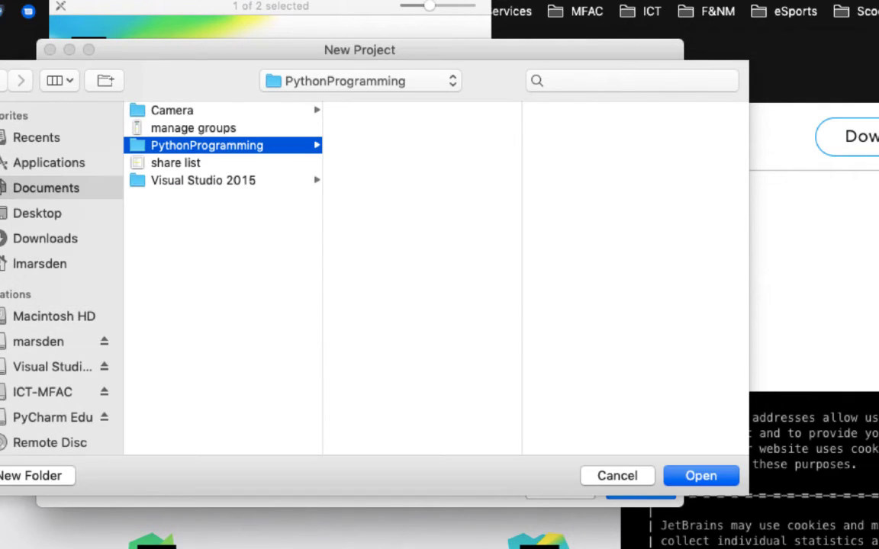
left_click(691, 476)
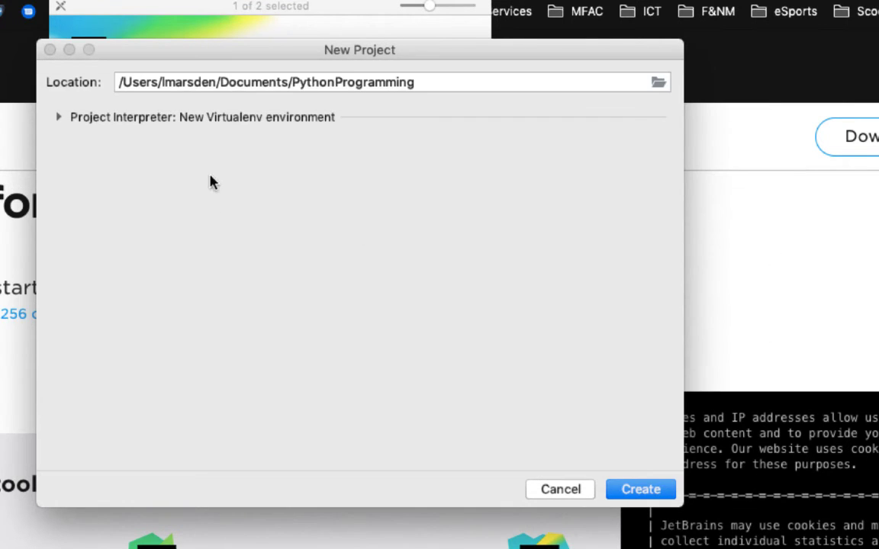
Step: Choose /usr/local/bin/python3.7 as the base interpreter of the new Virtualenv environment and create the project
left_click(57, 120)
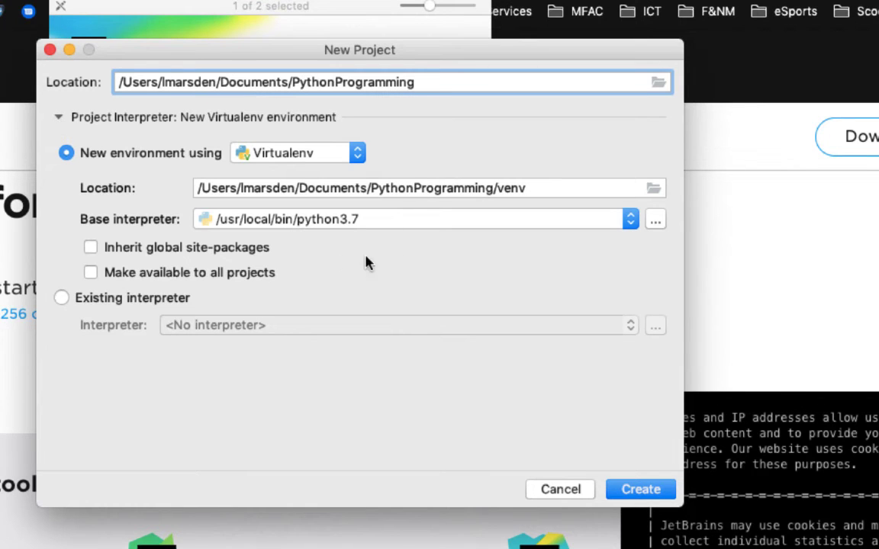
left_click(332, 220)
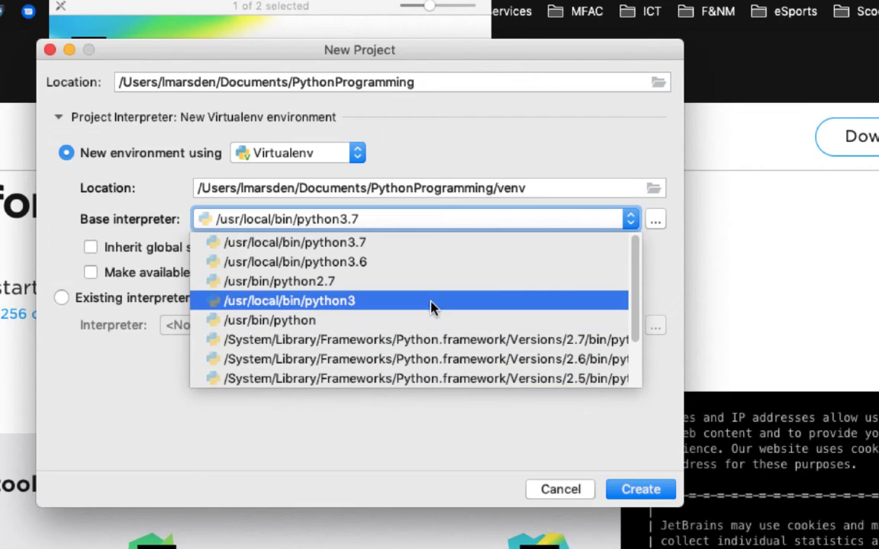
left_click(424, 251)
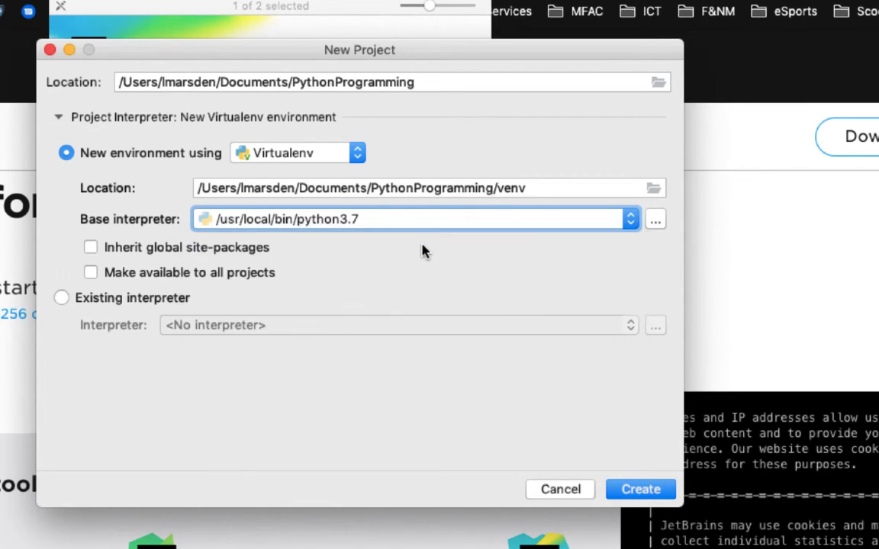
left_click(638, 492)
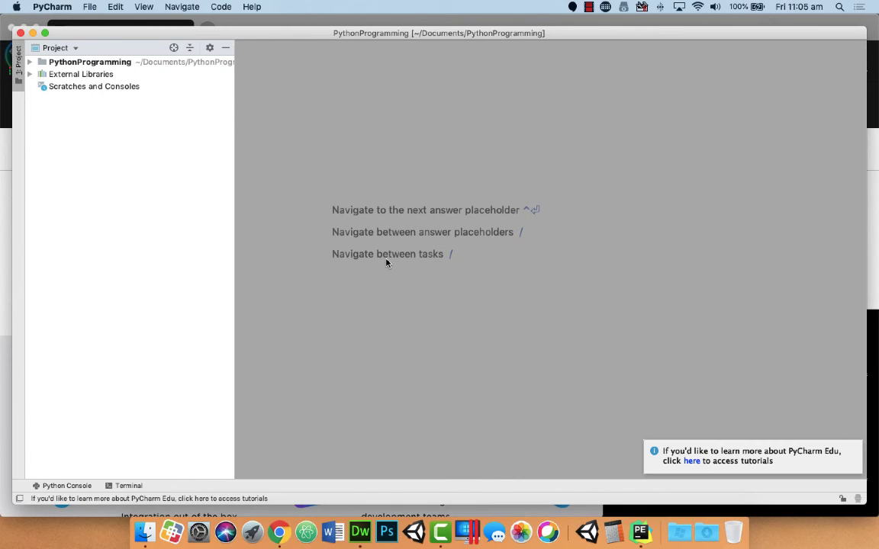
Step: Quit PyCharm from the open PythonProgramming project
left_click(52, 7)
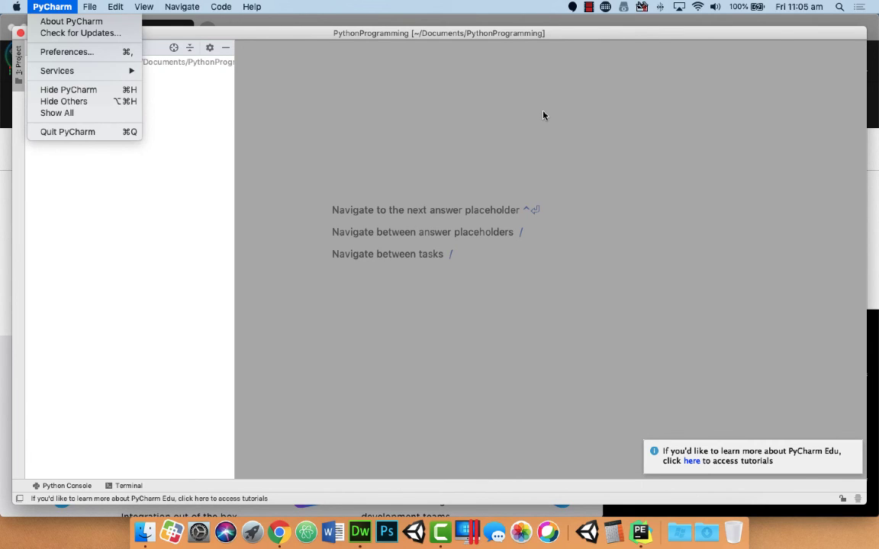
key("Return")
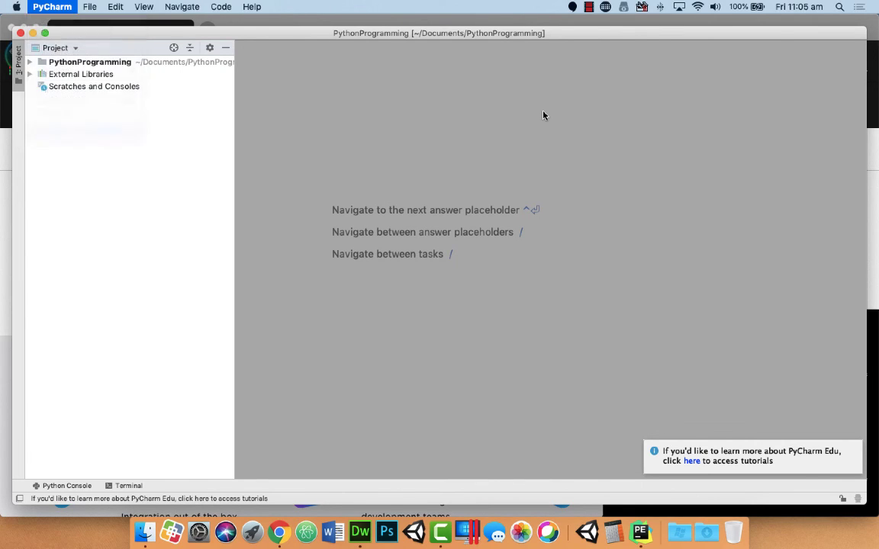
left_click(543, 114)
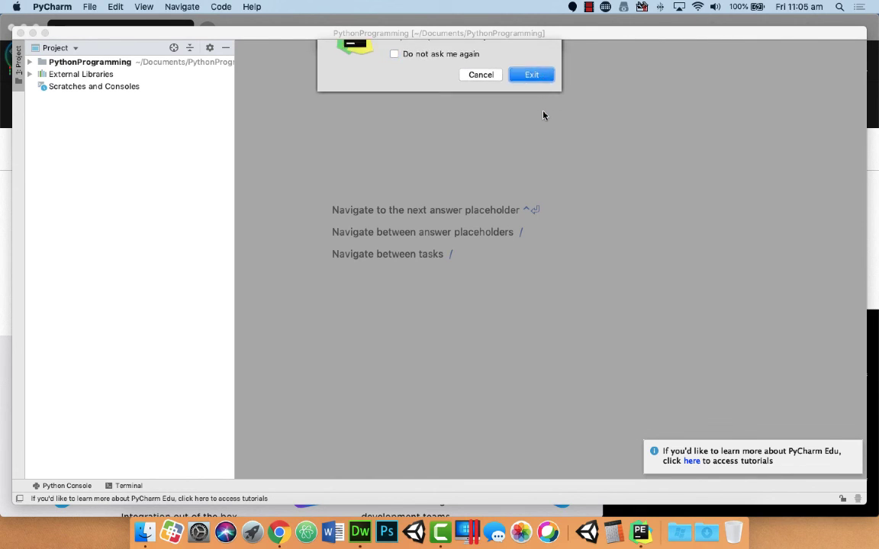